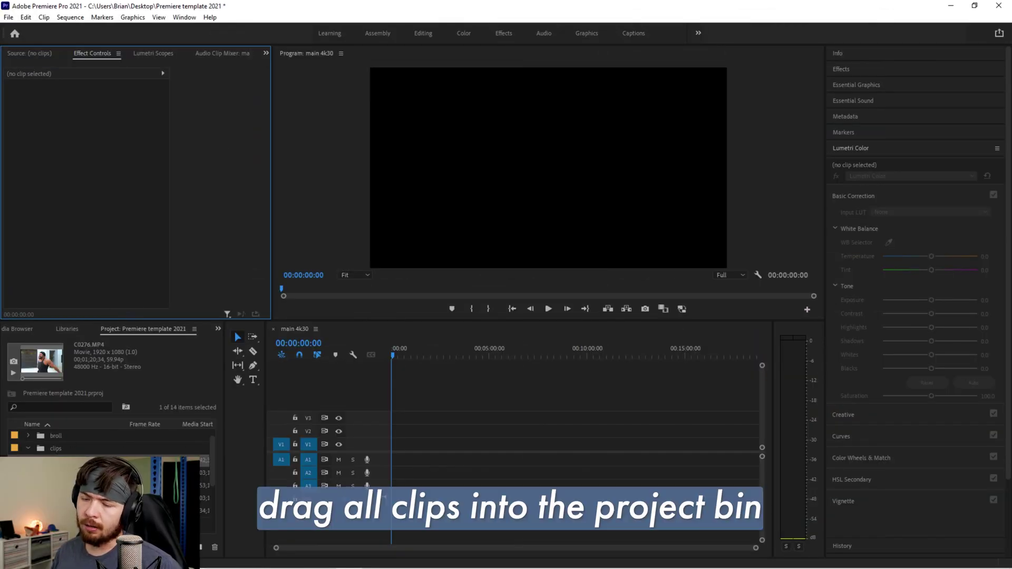
Step: Create a Digital SLR 1080p sequence with a 60 fps timebase named 'main4k new'
left_click(87, 454)
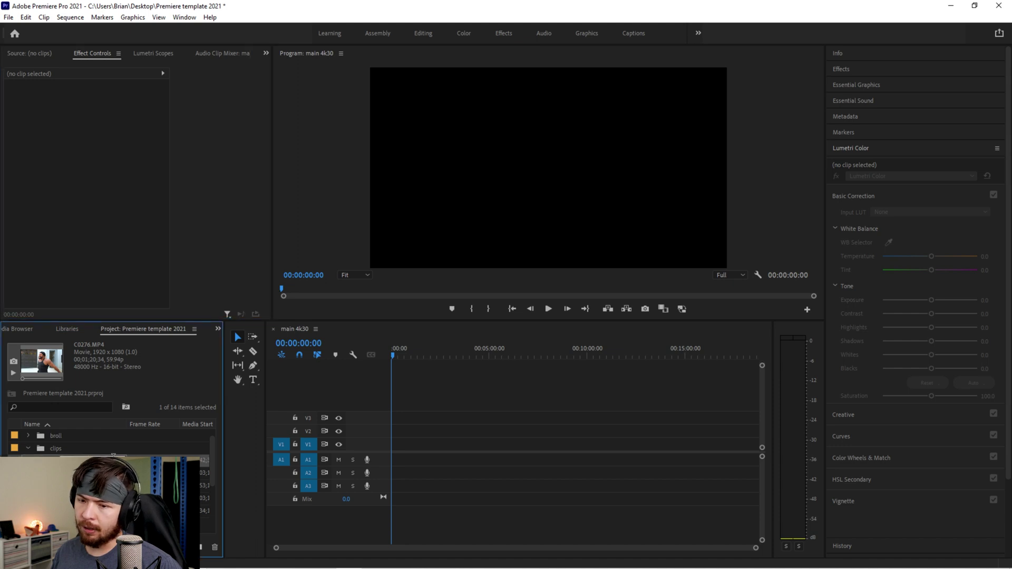
left_click(530, 385)
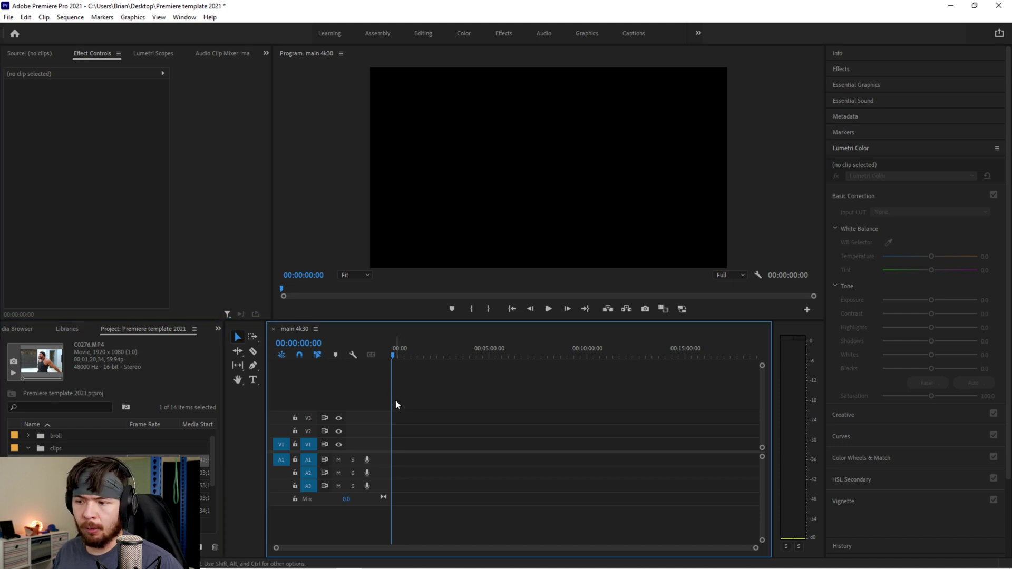
key("ctrl+n")
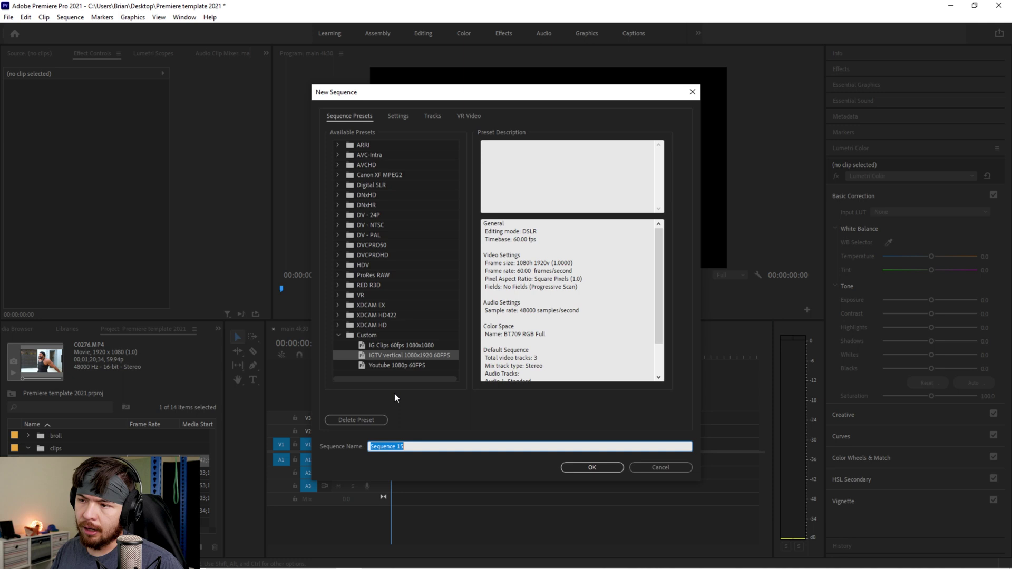
left_click(337, 185)
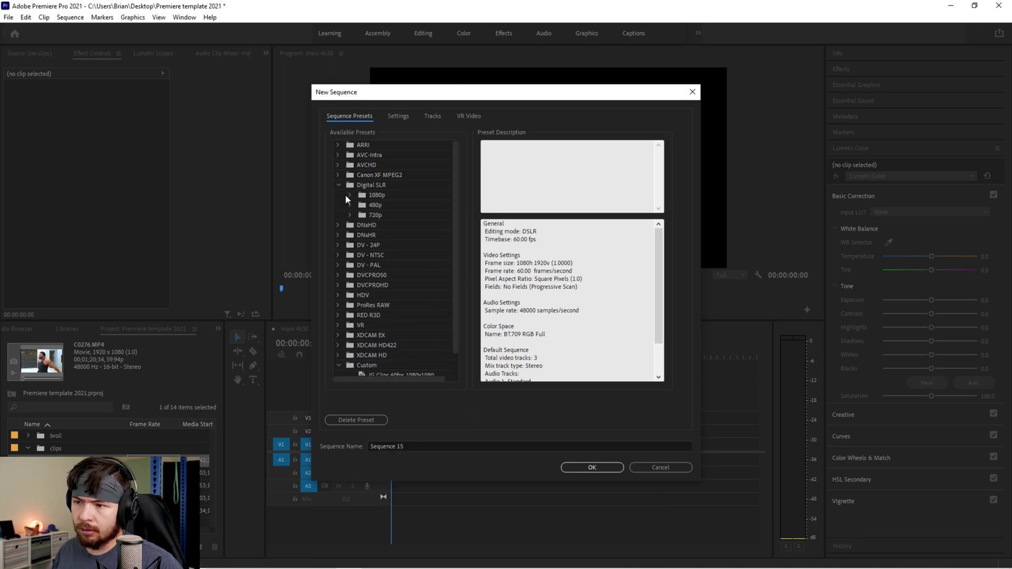
left_click(348, 195)
left_click(398, 116)
left_click(475, 149)
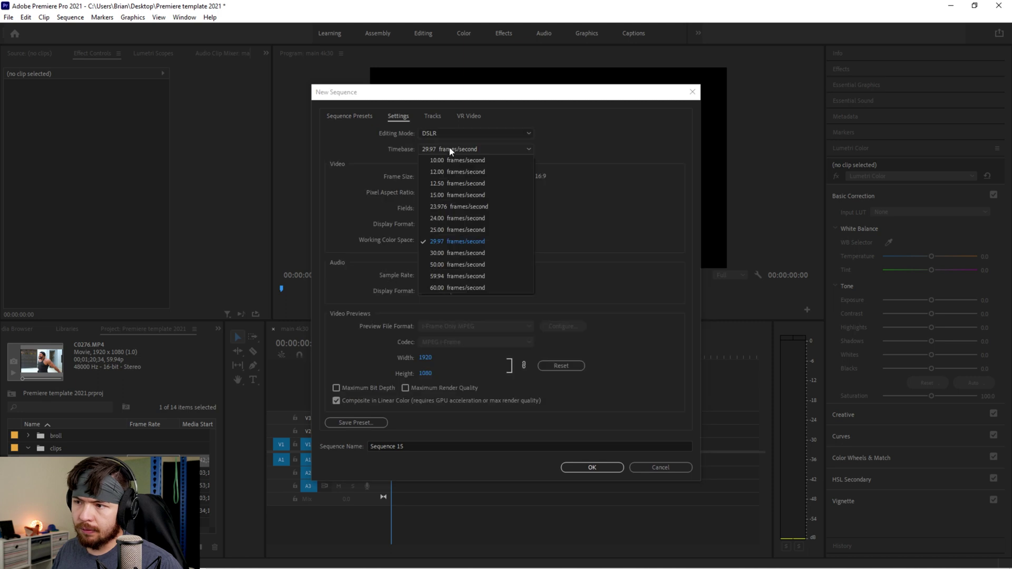
left_click(419, 285)
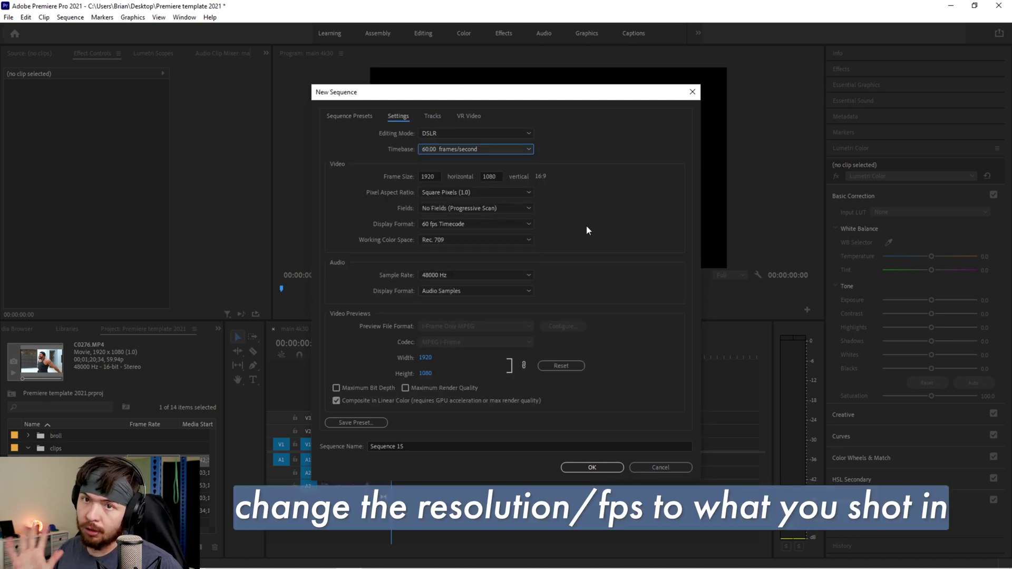
left_click(475, 446)
type("main4k new")
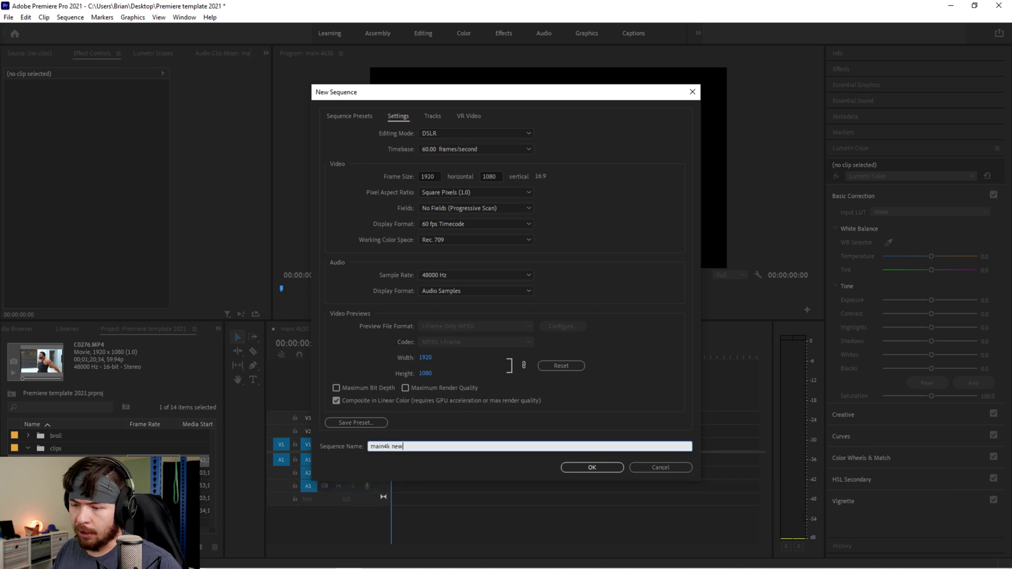
key("Return")
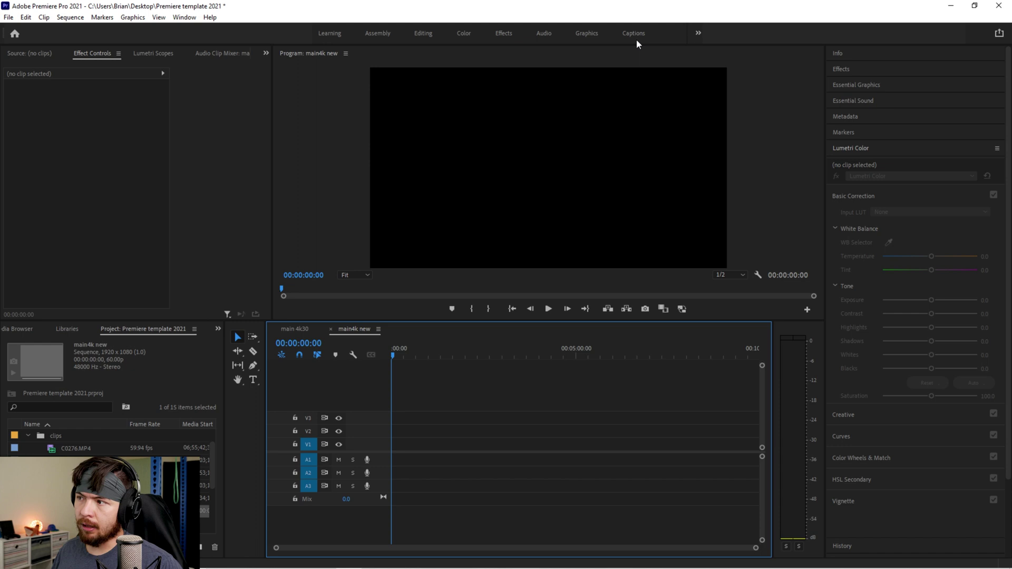
Step: Switch to the Assembly workspace and close the Program monitor panel
left_click(699, 34)
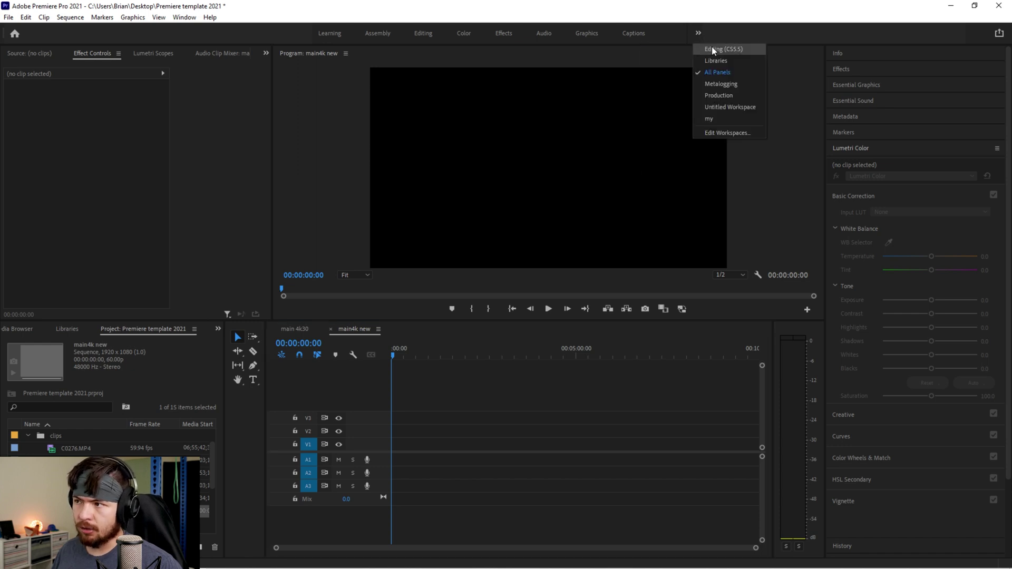
left_click(730, 24)
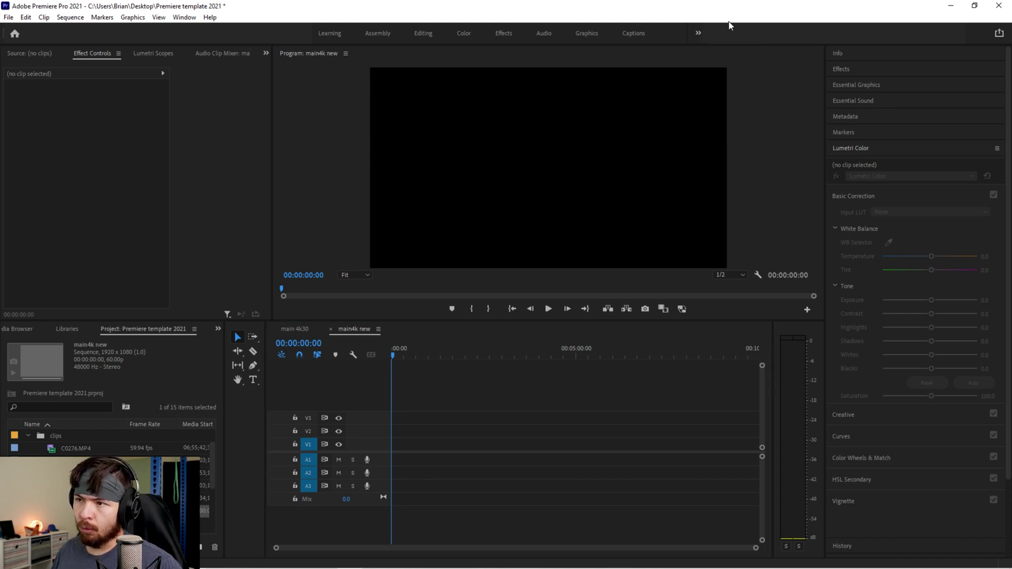
left_click(377, 34)
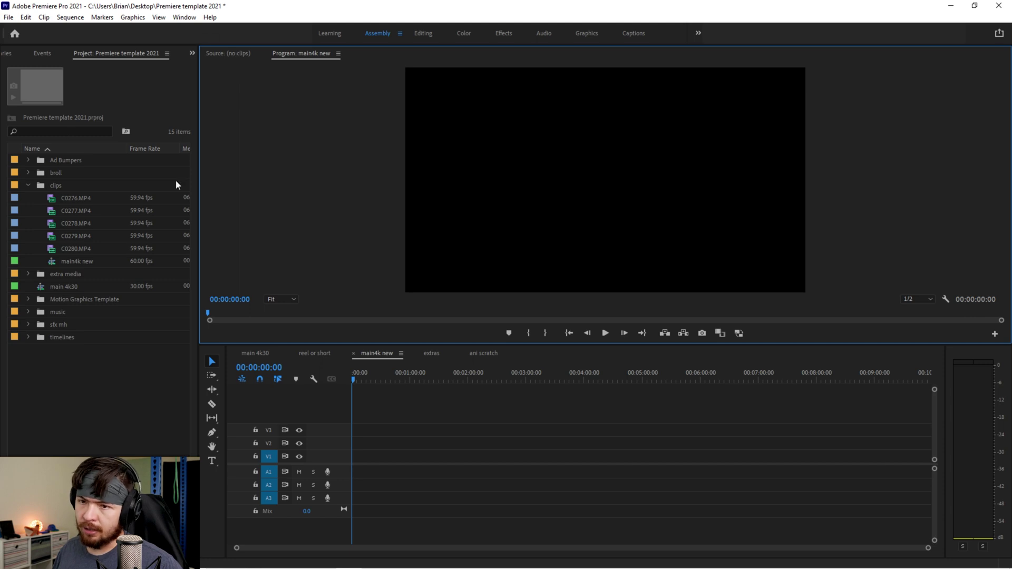
right_click(296, 54)
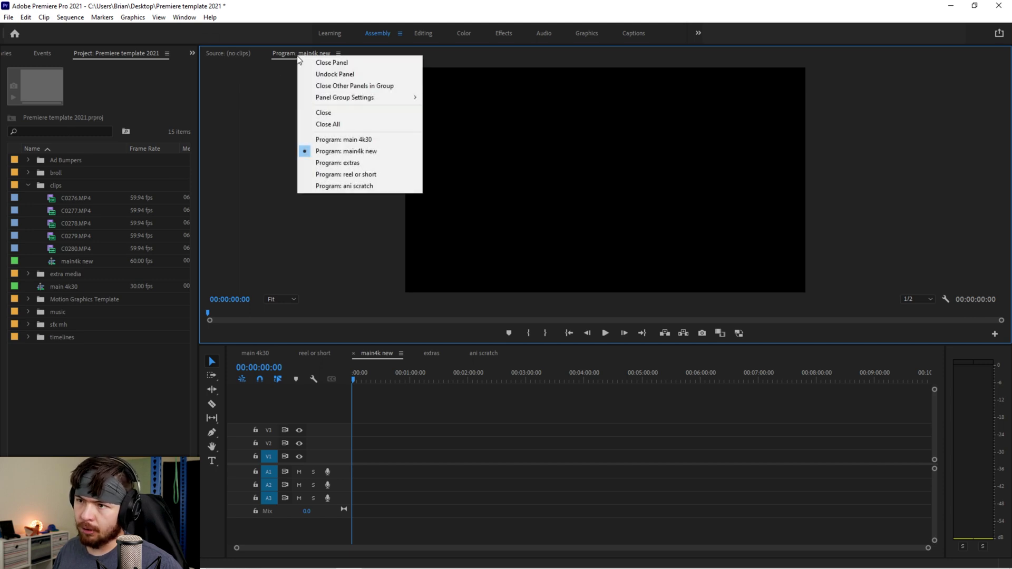
left_click(329, 60)
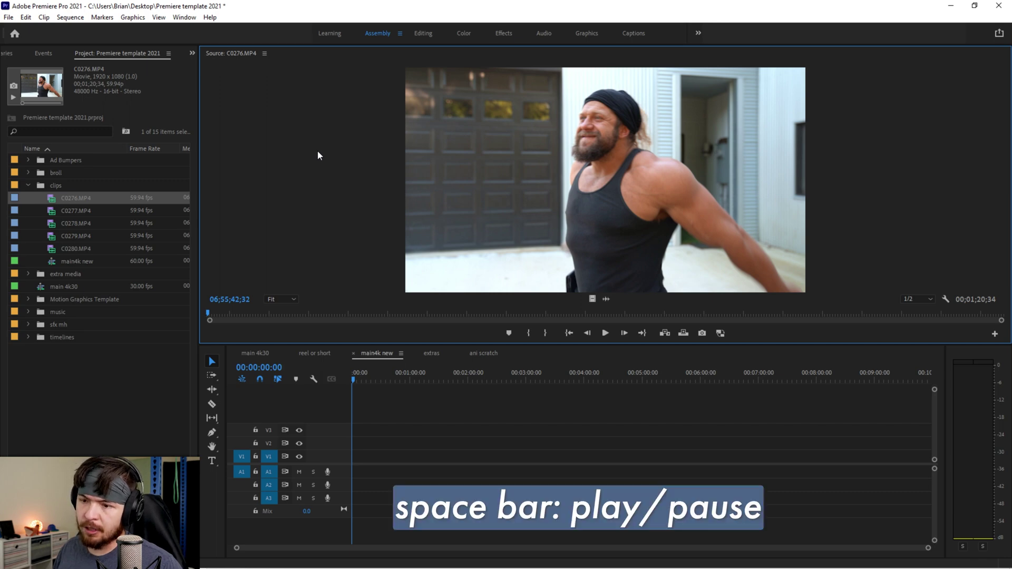
Step: Preview C0276.MP4 in the Source monitor from its start to its end
key("space")
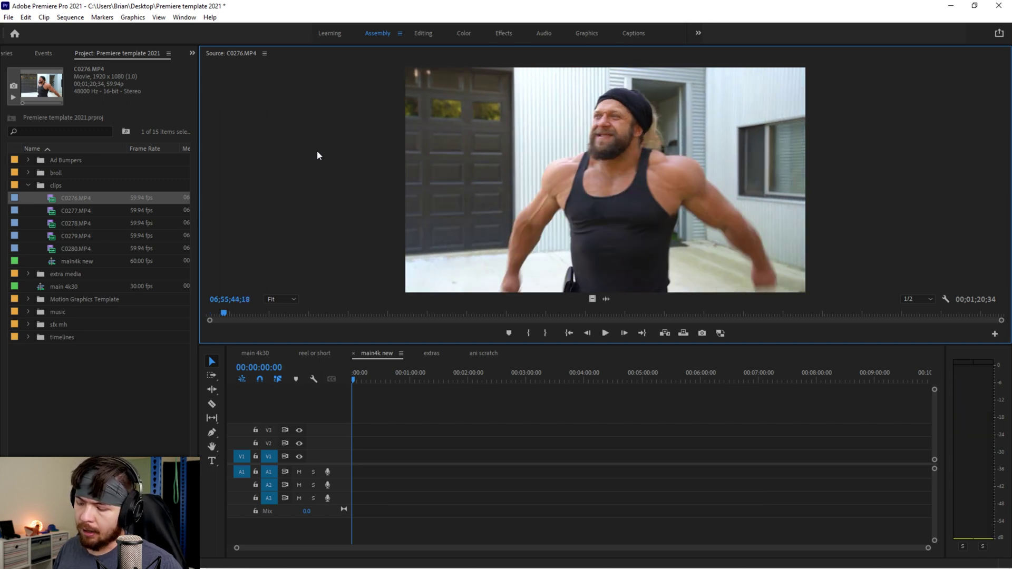
key("Up")
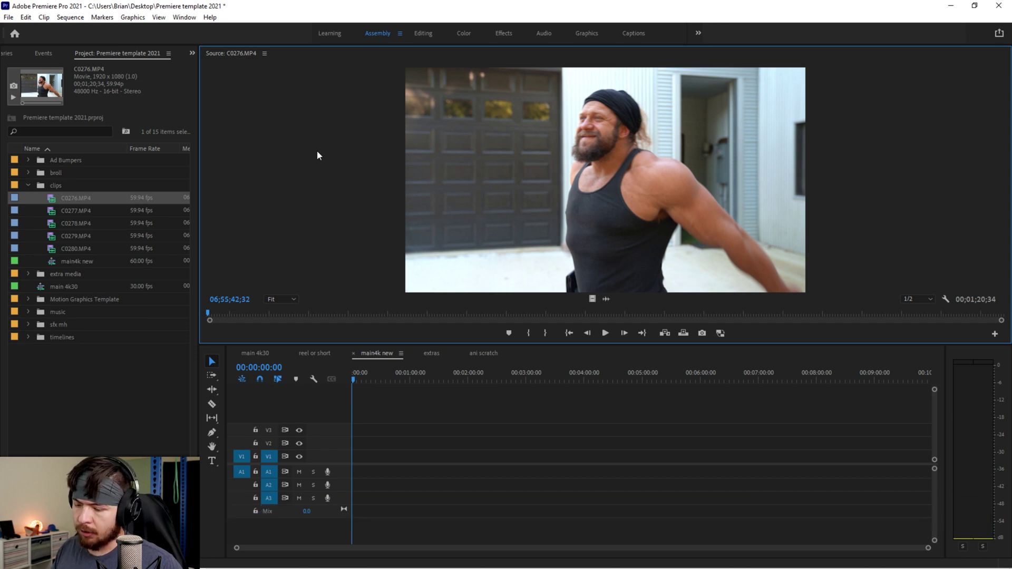
key("Down")
key("Up")
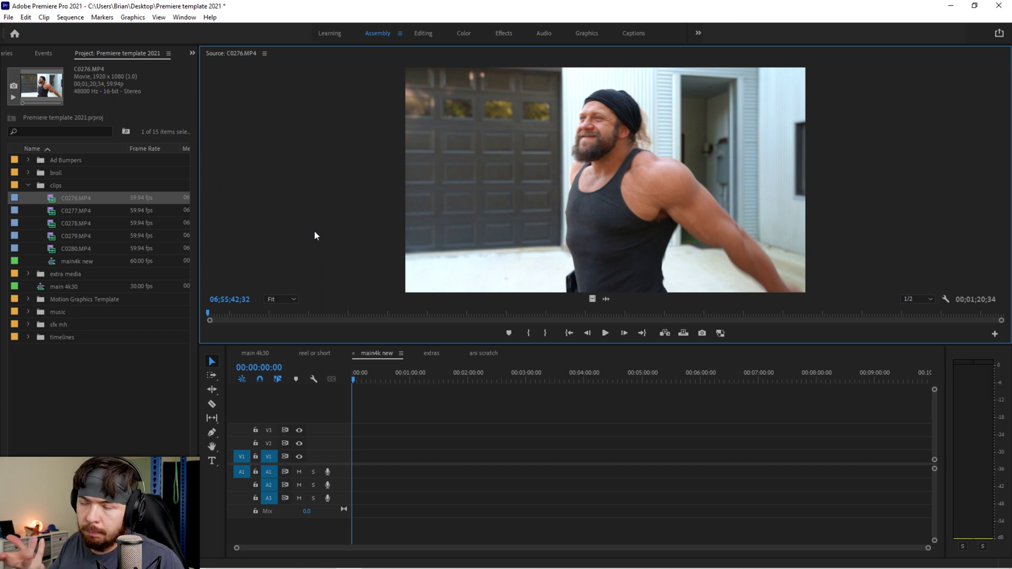
Step: Mark a 00;00;06;59 In–Out range of C0276.MP4 and insert it at the sequence start
key("space")
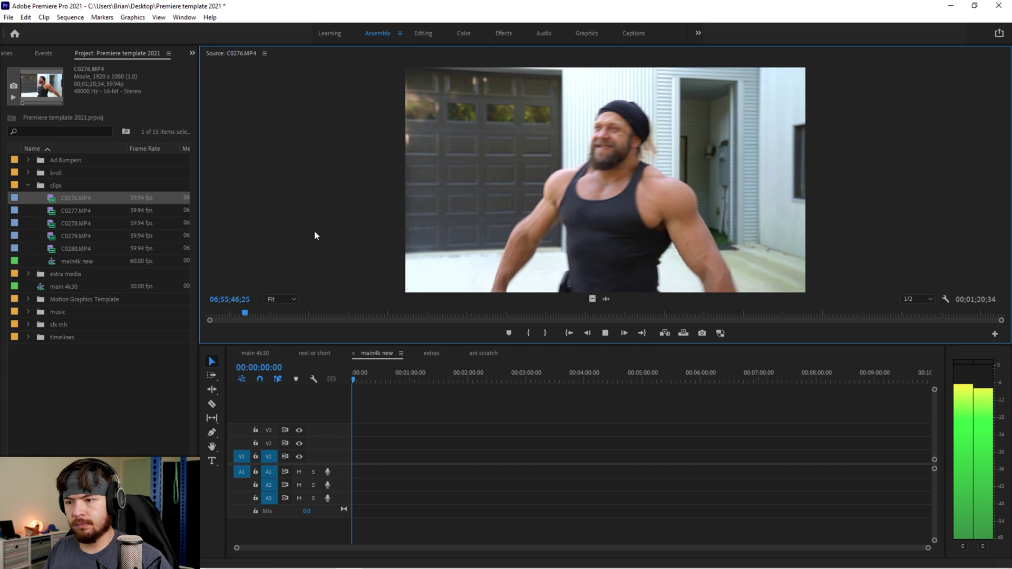
key("i")
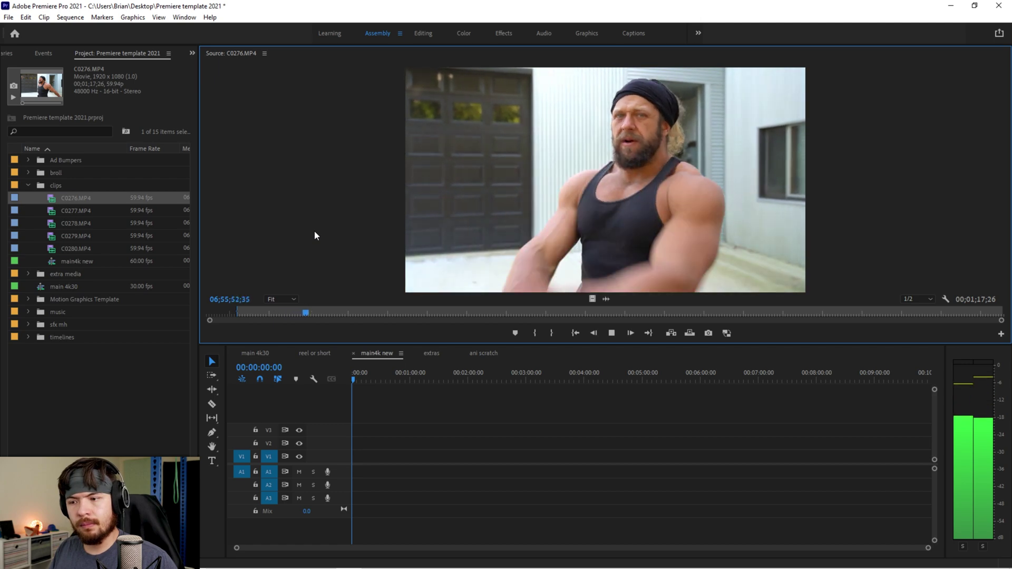
key("space")
key("o")
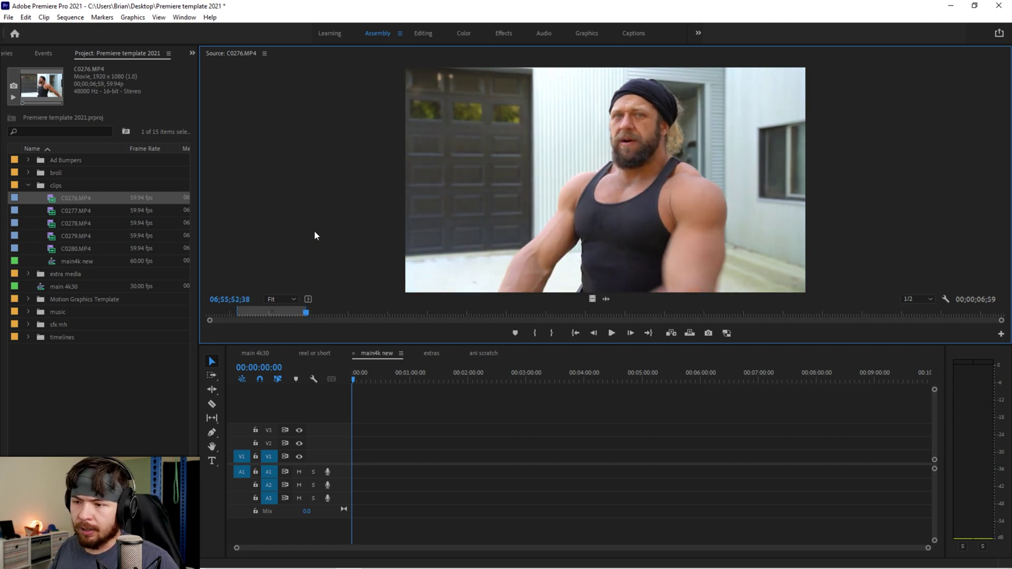
key("shift+i")
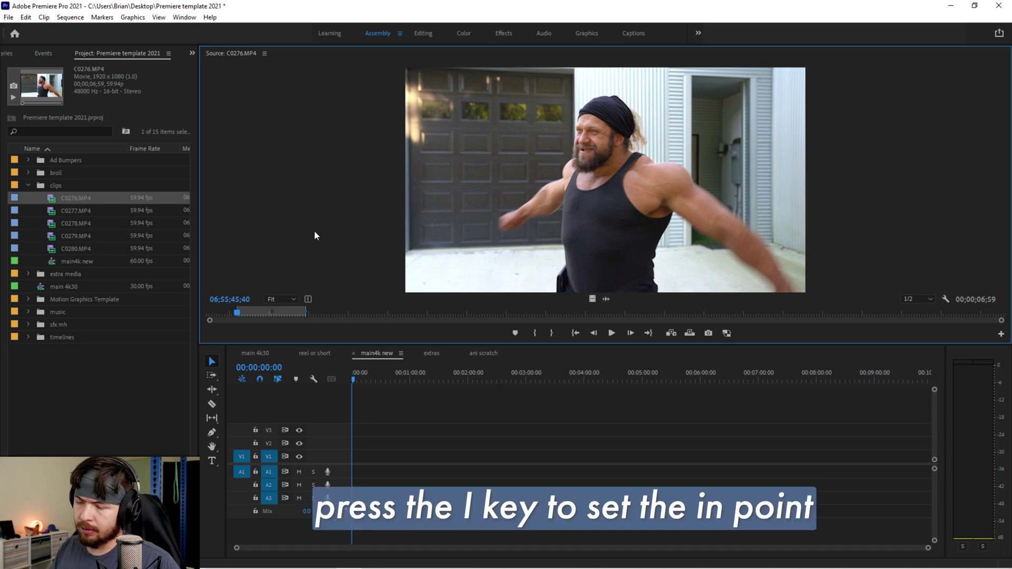
key("shift+o")
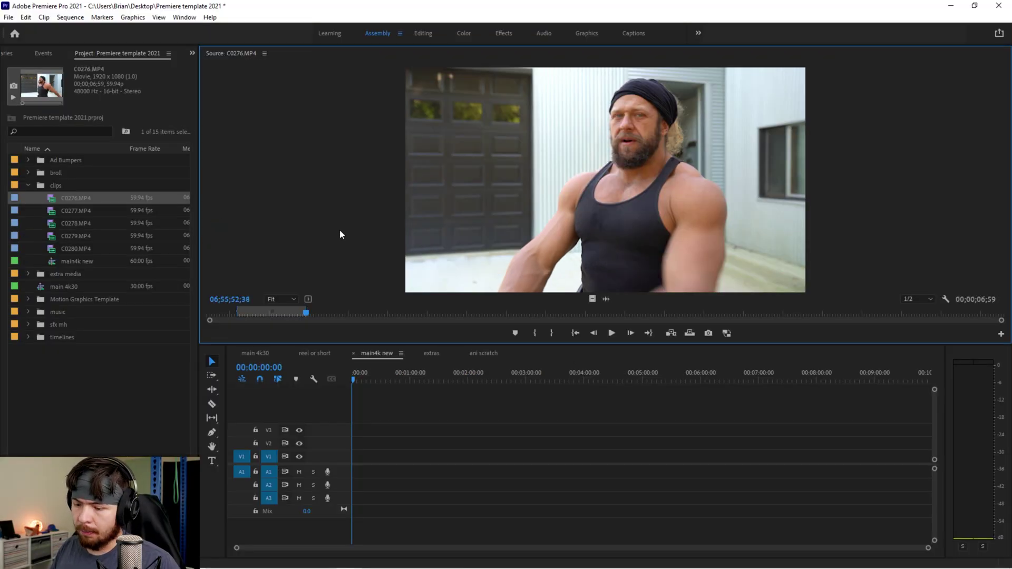
key("comma")
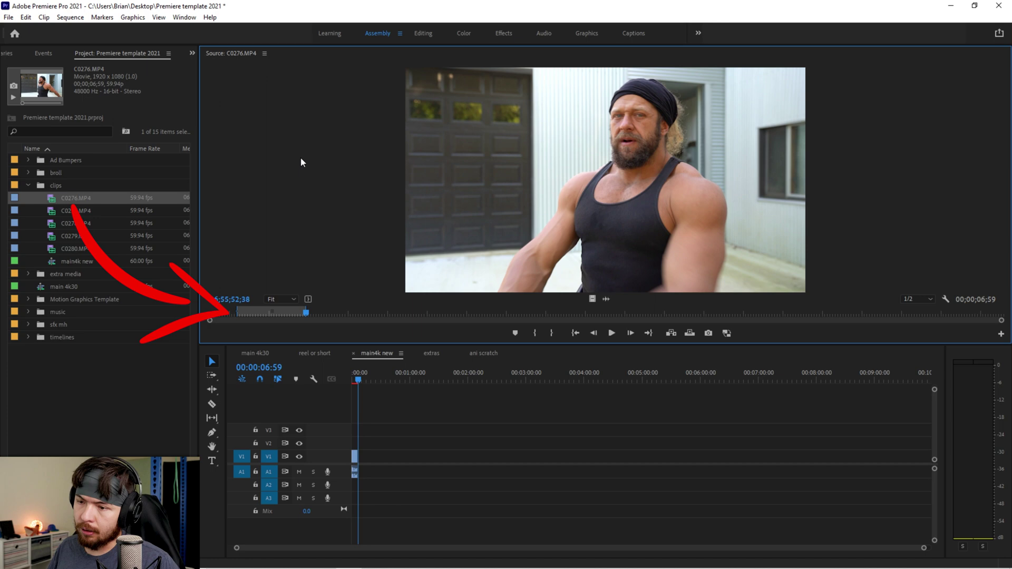
key("shift+i")
key("shift+o")
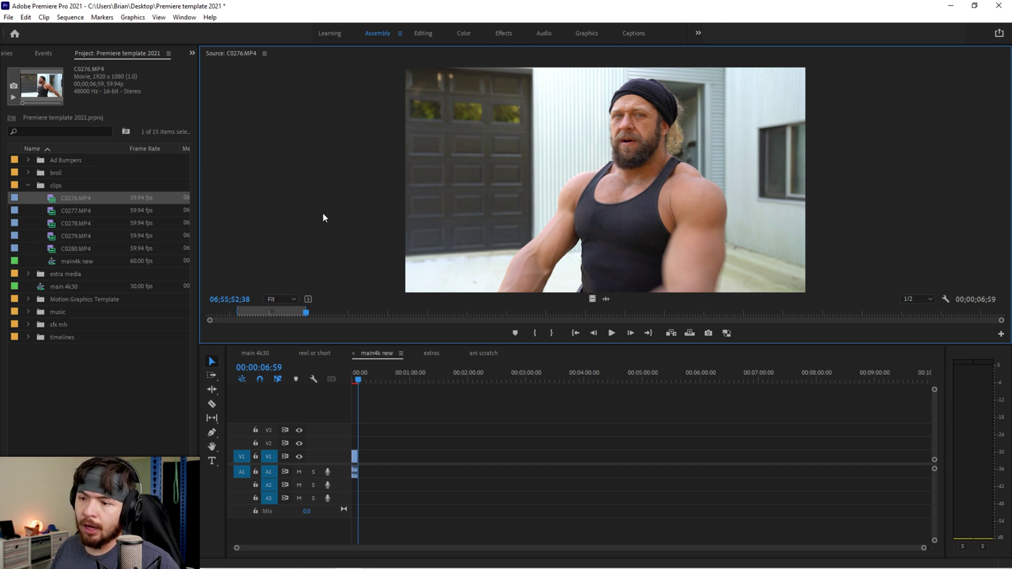
Step: Mark a second 00;00;05;21 range of C0276.MP4 and add it after the first, ending at 00:00:12:20
key("space")
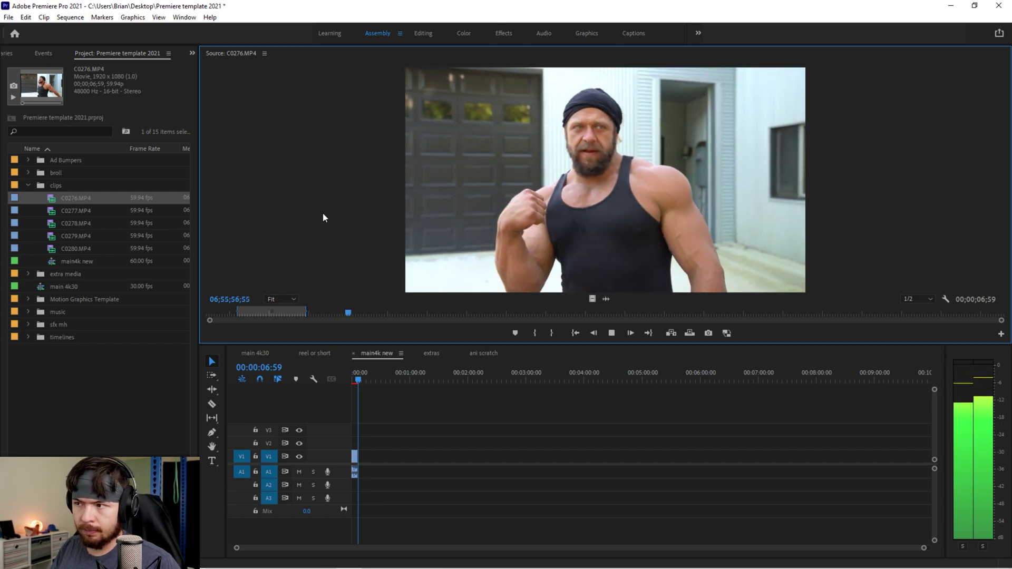
key("space")
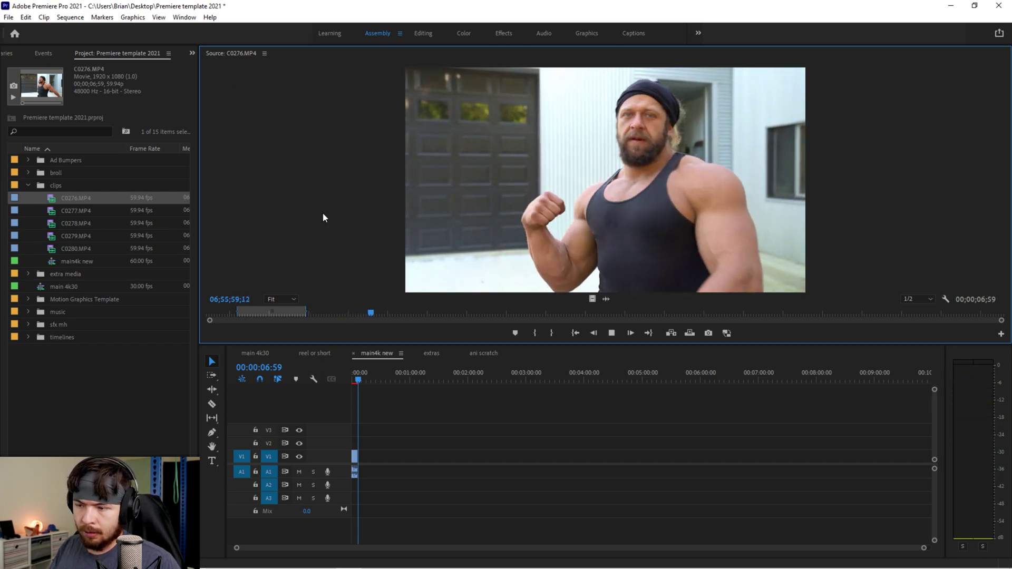
key("space")
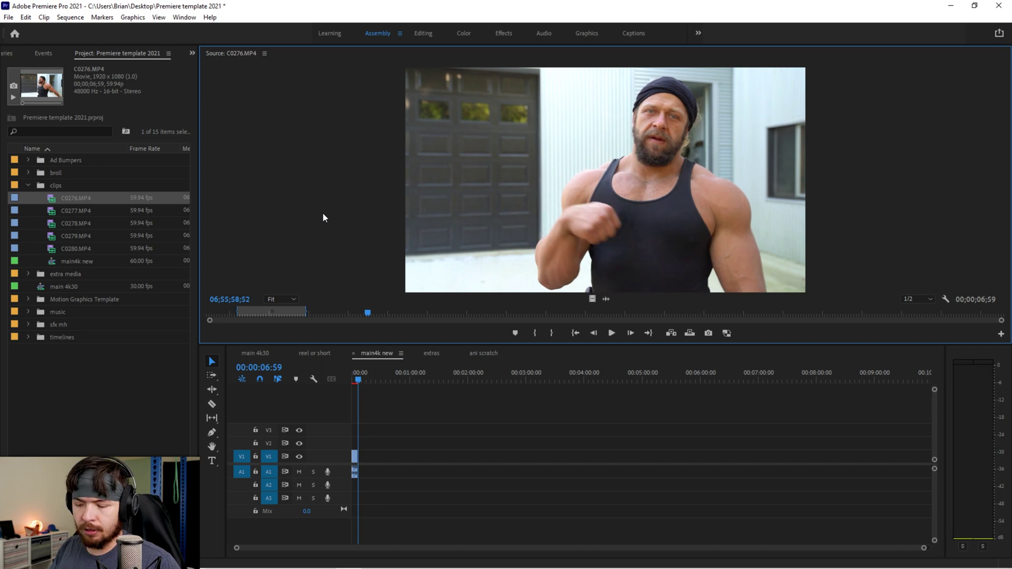
key("i")
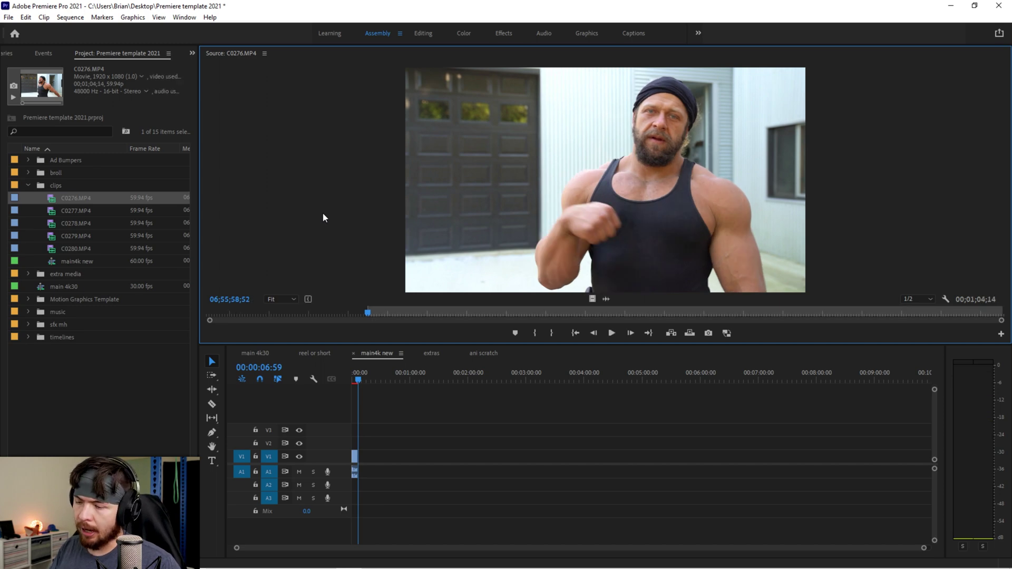
key("space")
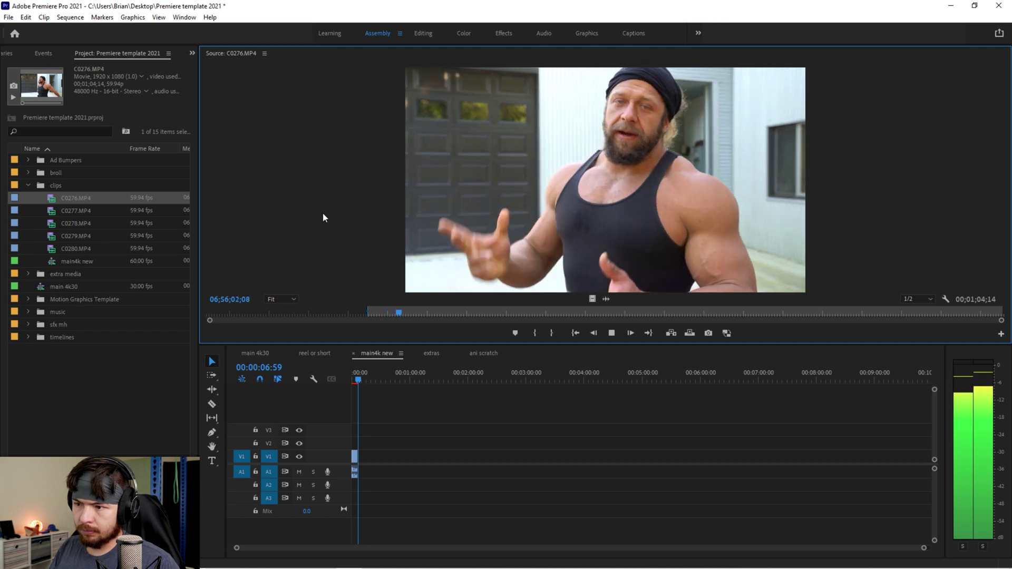
key("space")
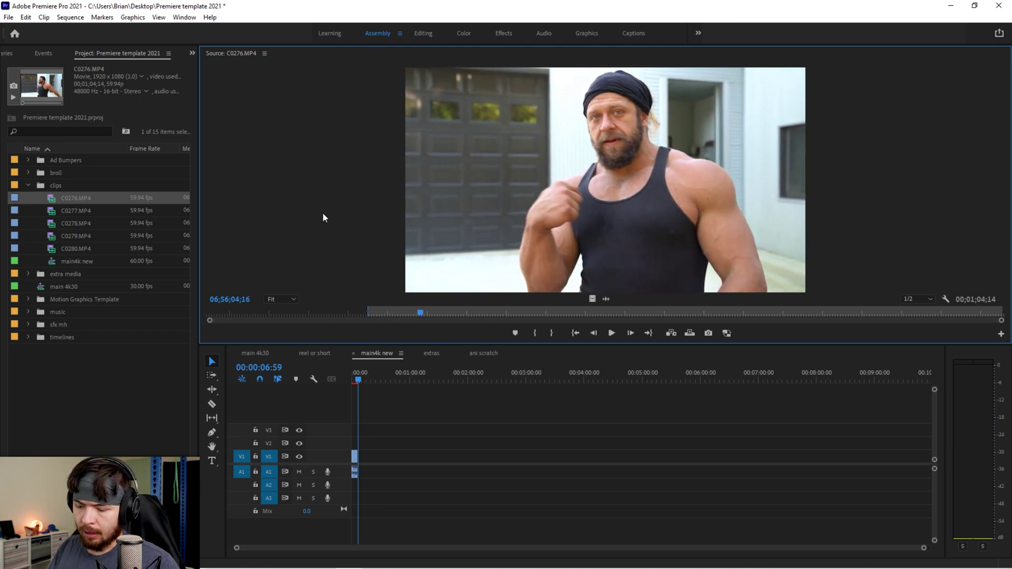
key("o")
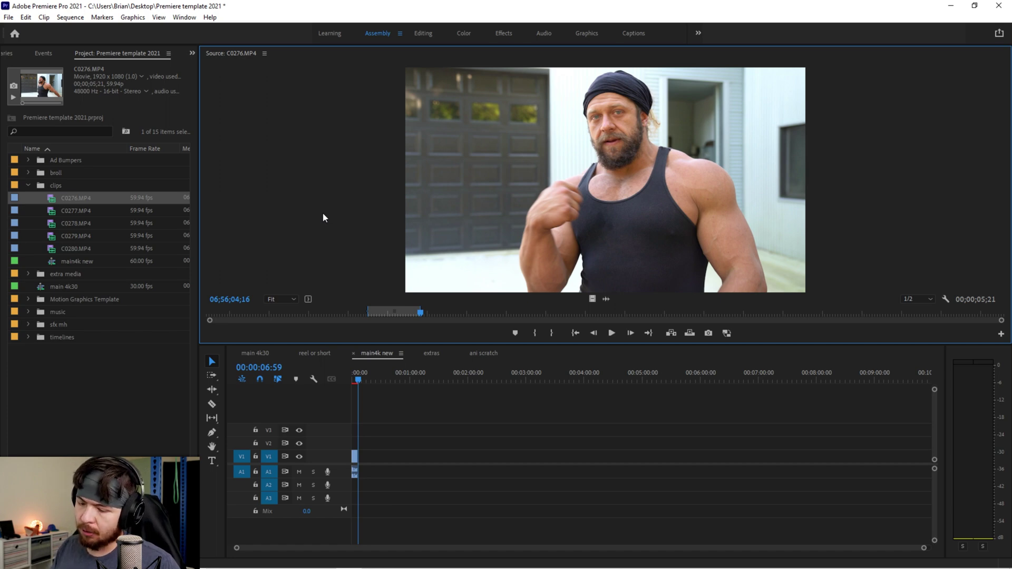
key("period")
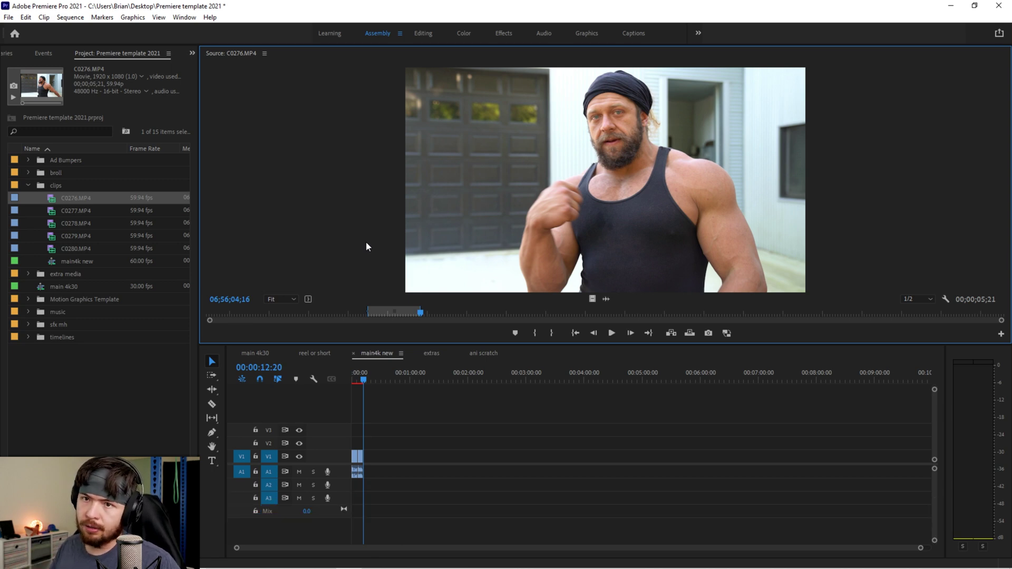
left_click(453, 313)
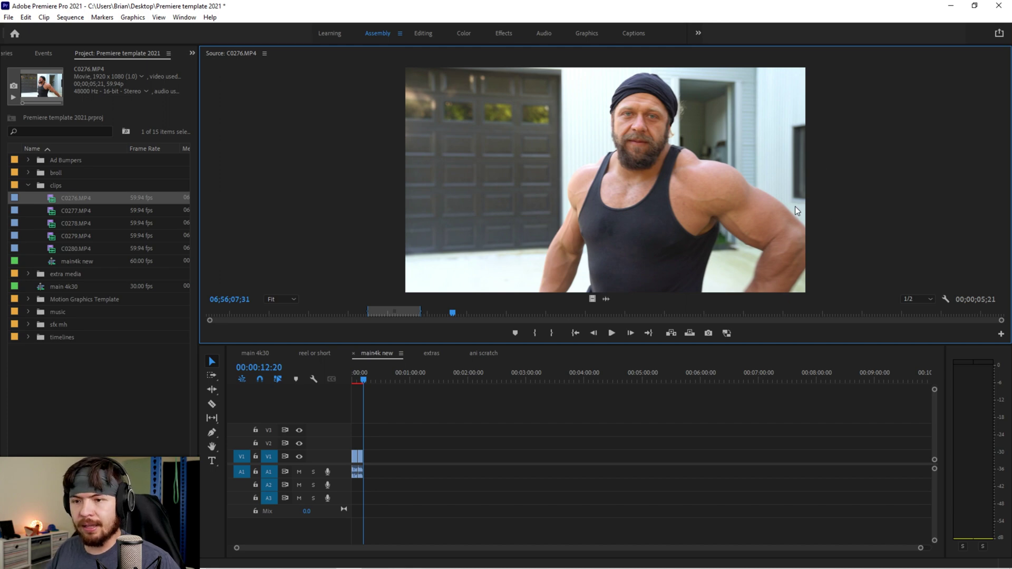
Step: Mark an In–Out range of C0277.MP4 during playback and add it to the sequence end
double_click(51, 213)
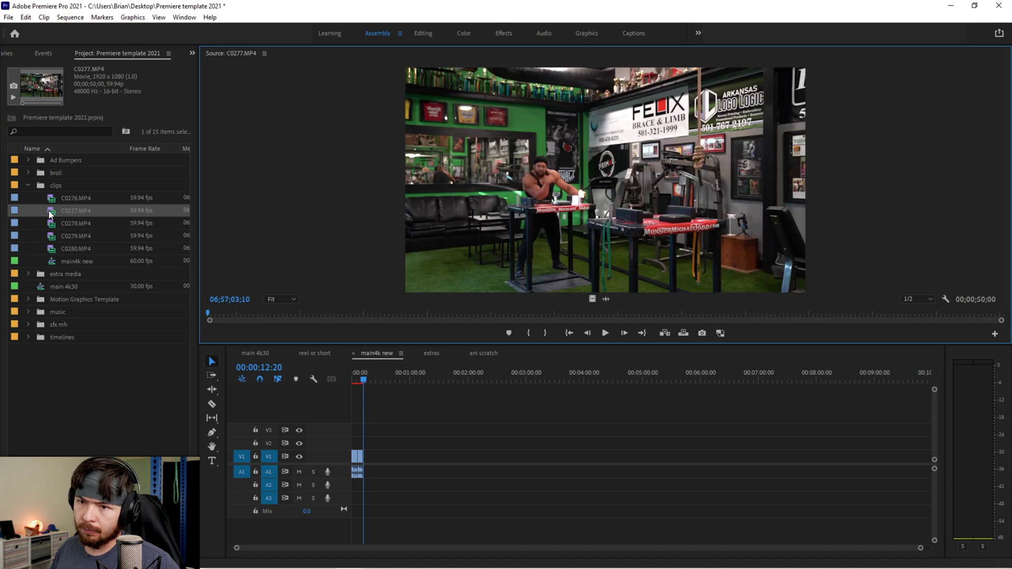
key("space")
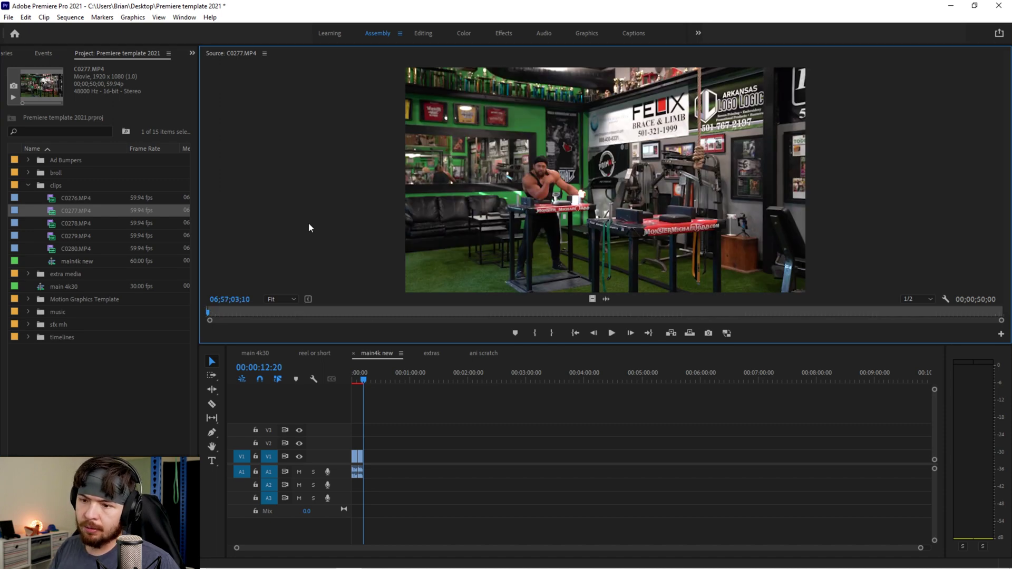
key("i")
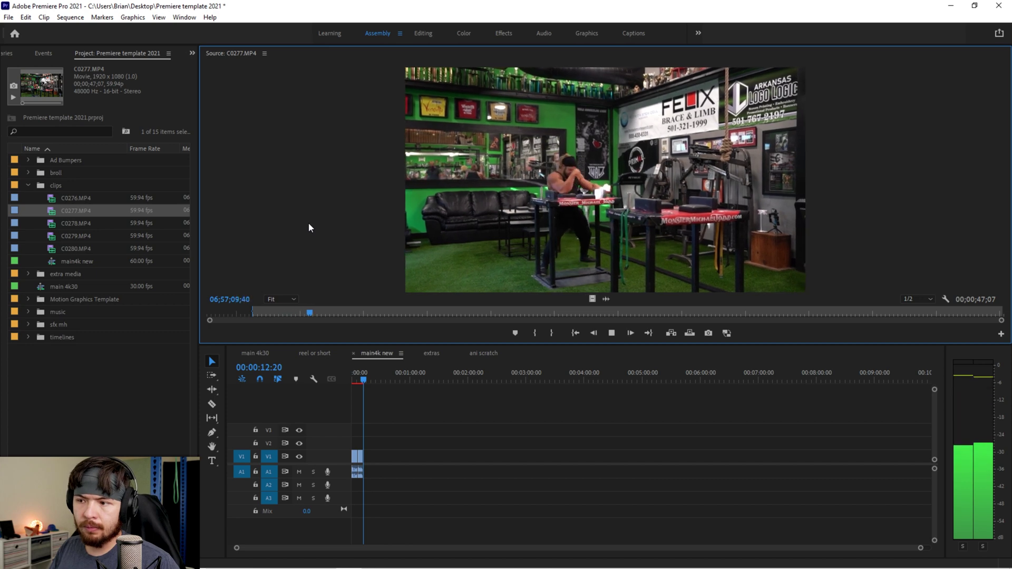
key("o")
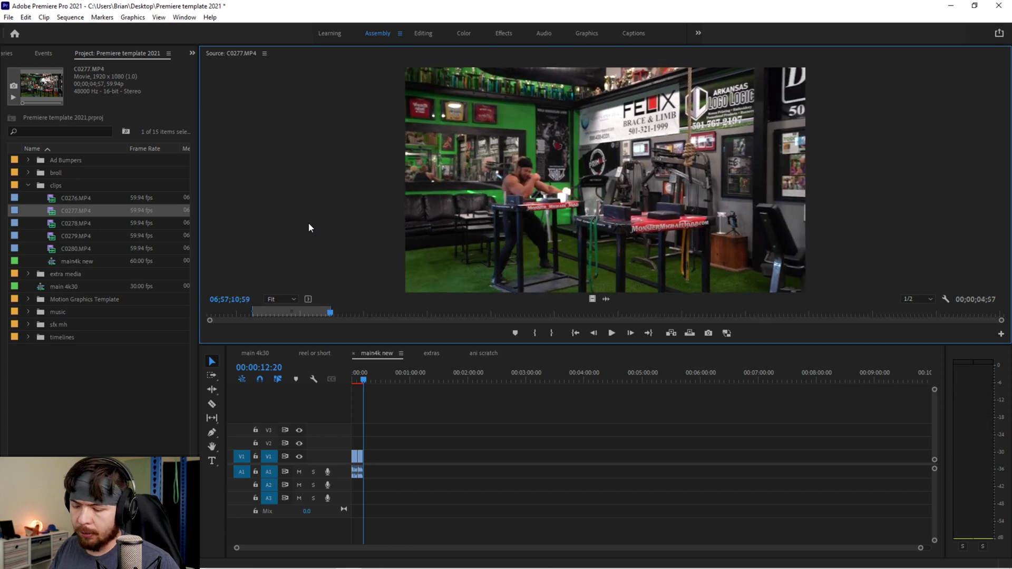
key("period")
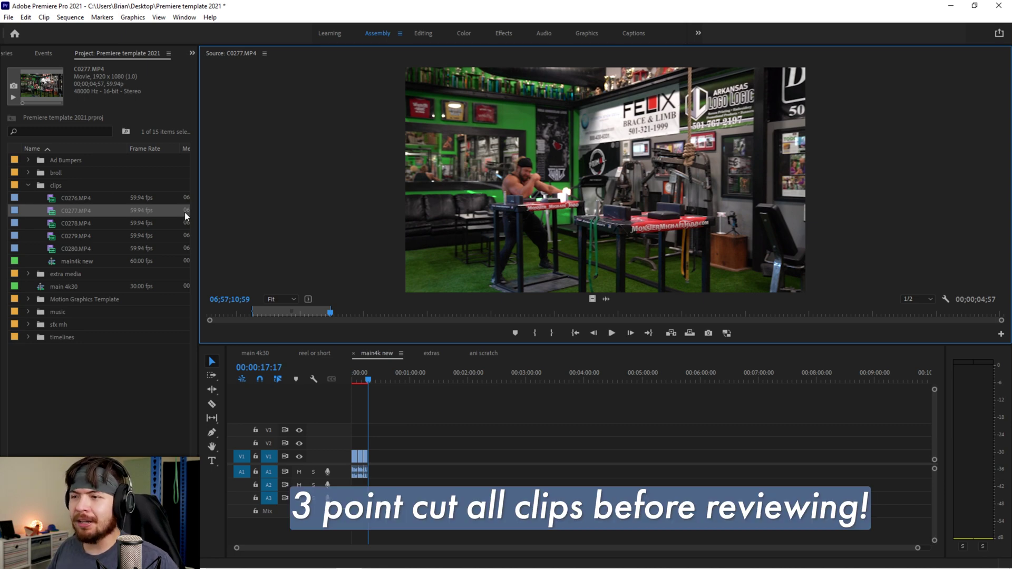
Step: Load C0280.MP4 into the Source monitor and switch to the All Panels workspace
left_click(81, 196)
left_click(77, 212)
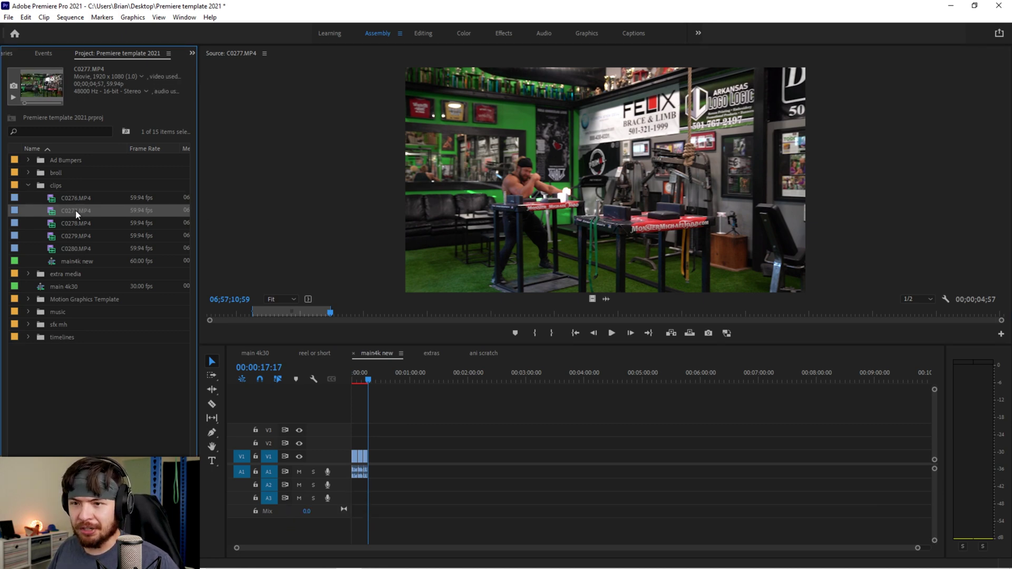
left_click(77, 224)
left_click(78, 238)
left_click(80, 247)
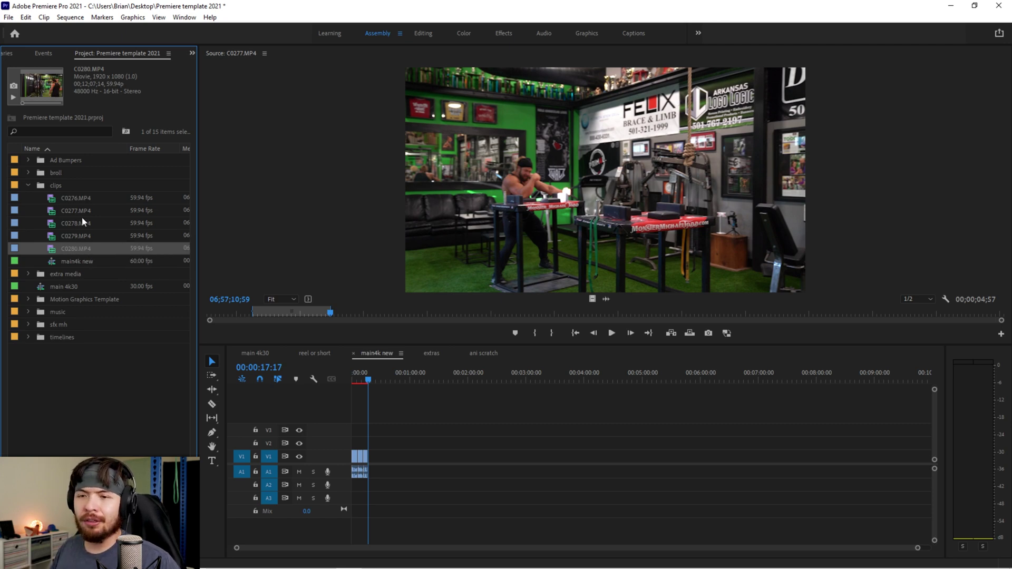
left_click(82, 223)
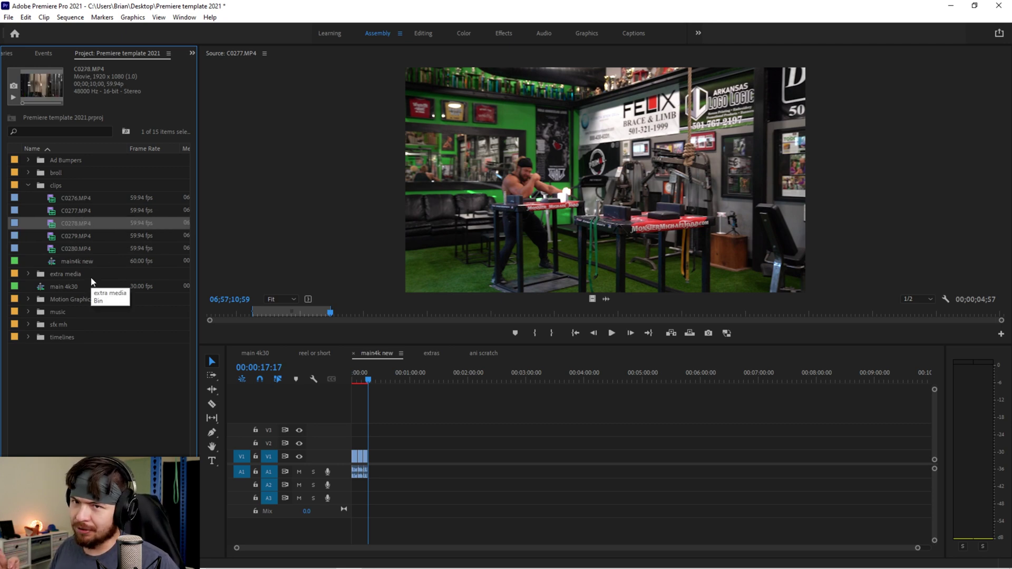
double_click(77, 248)
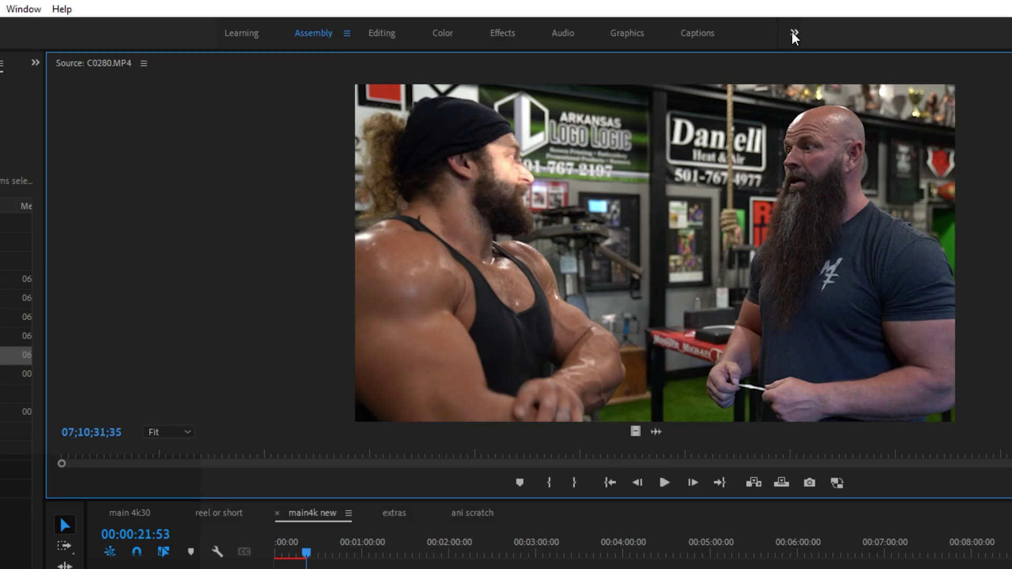
left_click(698, 33)
left_click(822, 91)
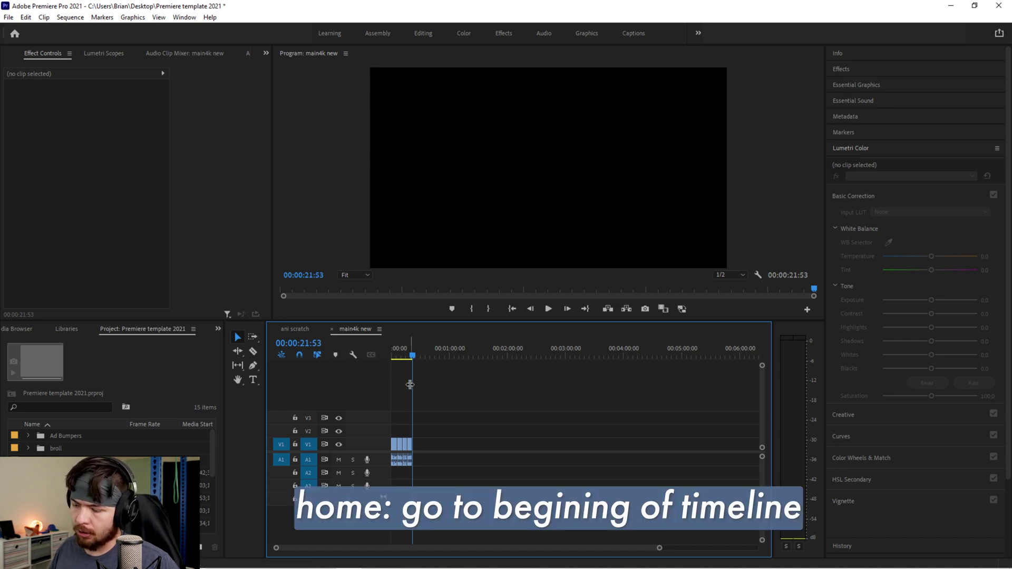
Step: Jump to the start of main4k new, zoom the timeline in, and play the 00:00:21:53 cut
key("Home")
key("equal")
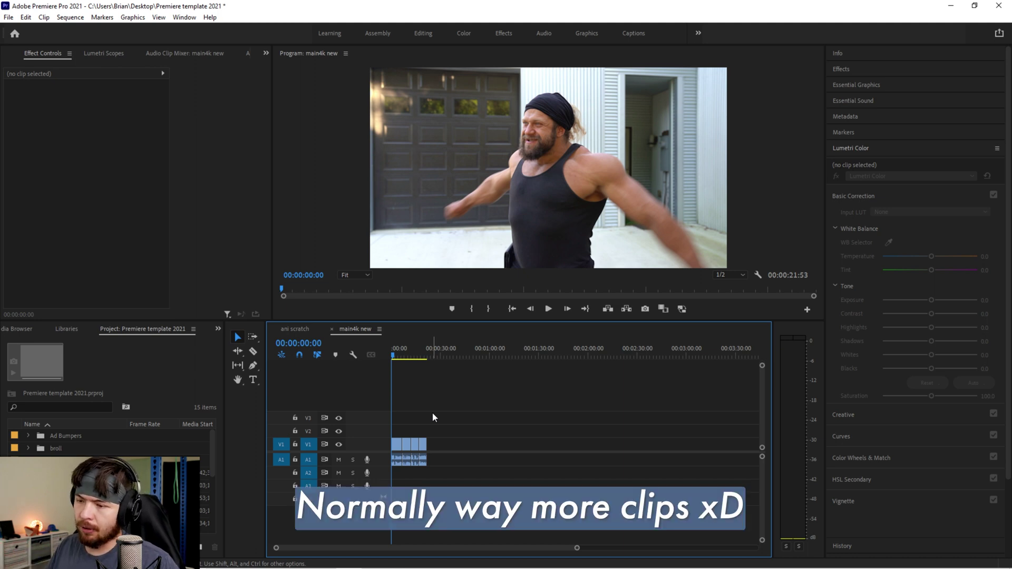
key("equal")
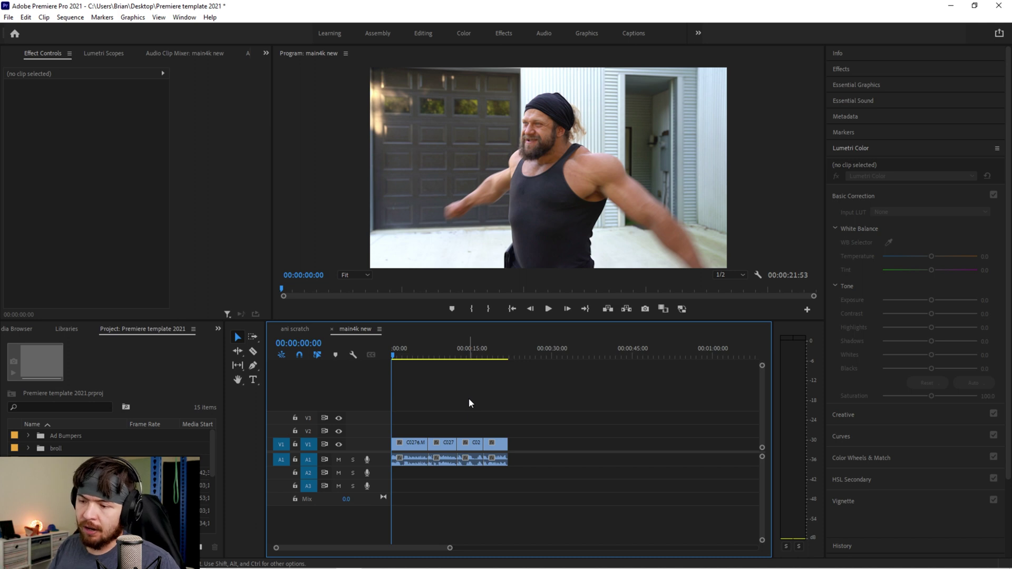
key("l")
key("l")
key("l")
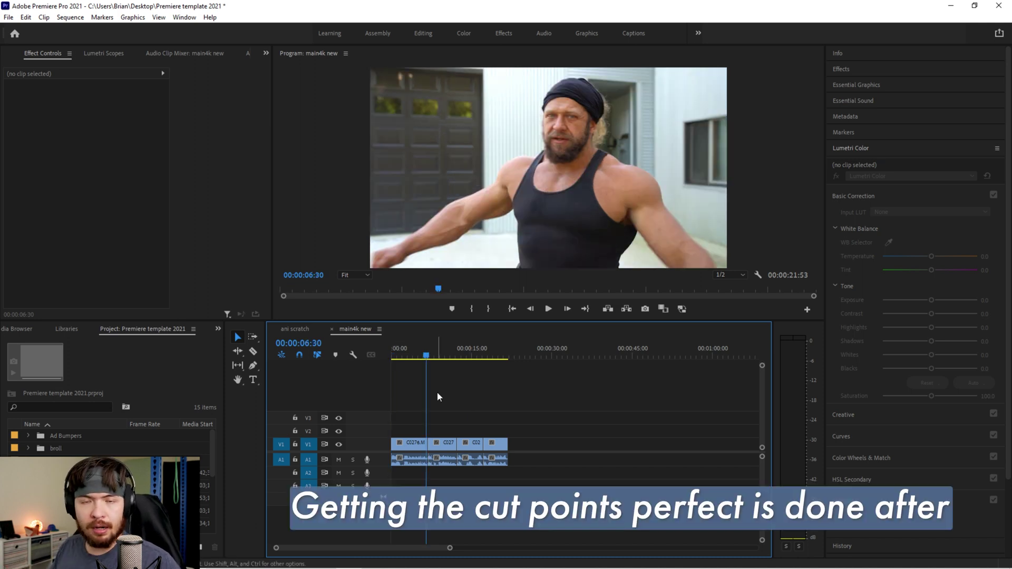